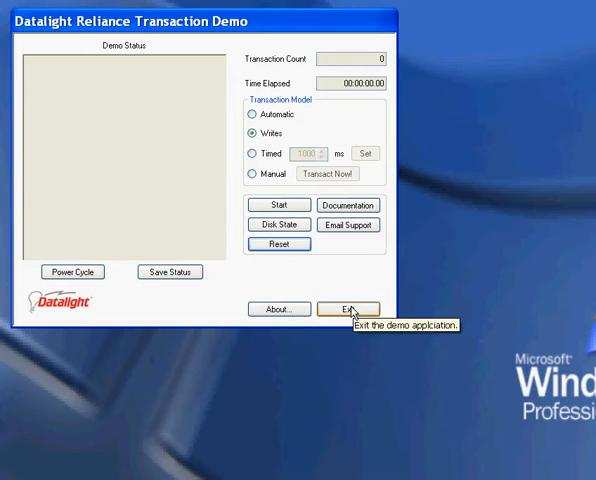
Start the demo with the Automatic transaction model, then pause it mid-run.
left_click(277, 114)
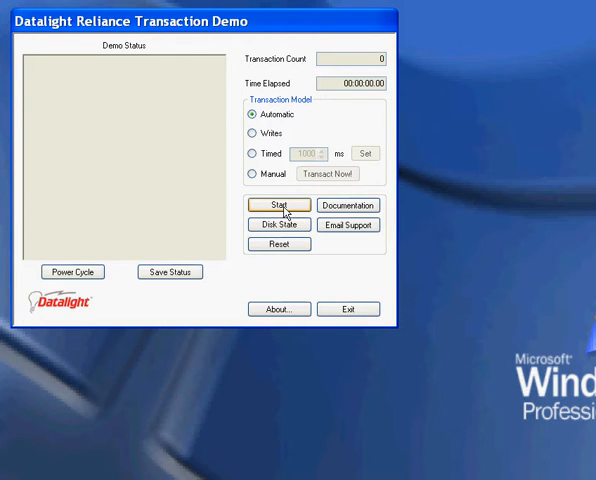
left_click(283, 207)
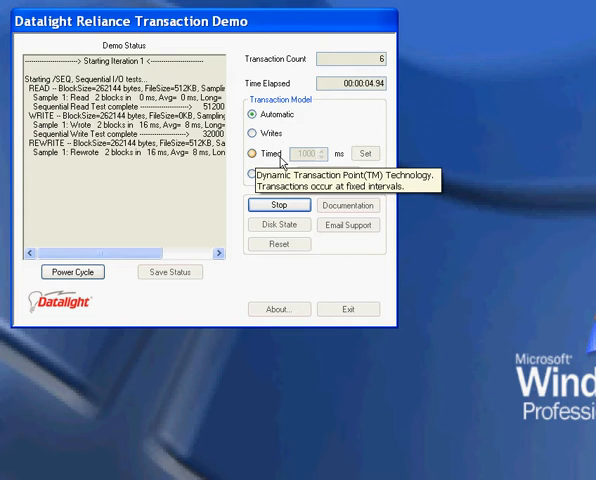
left_click(279, 205)
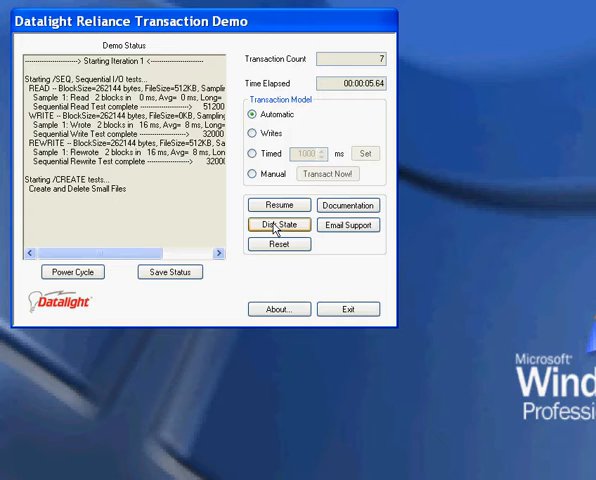
Compare the working and last known good disk states, then resume the paused demo.
left_click(277, 229)
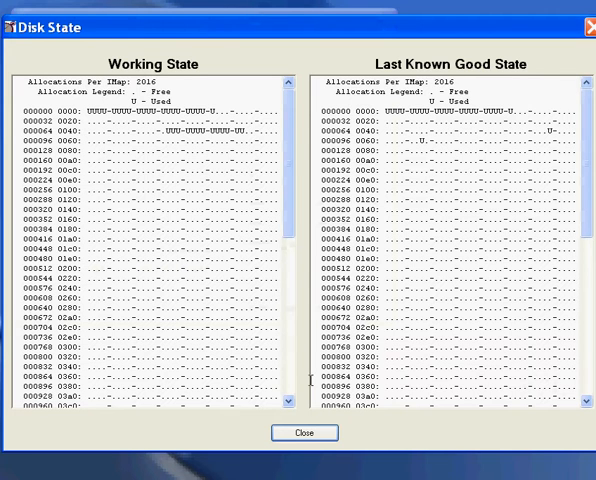
left_click(304, 433)
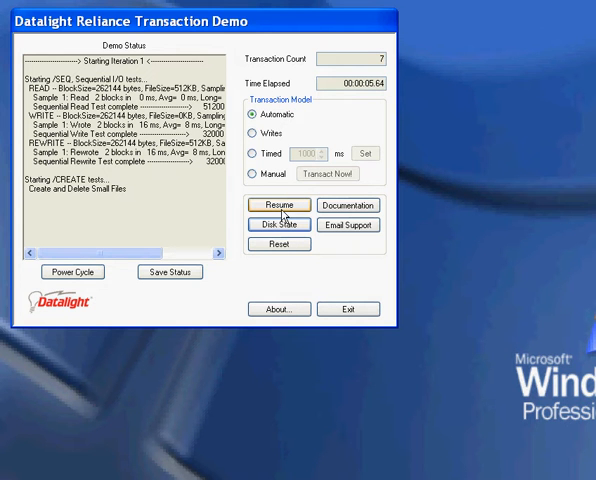
left_click(279, 205)
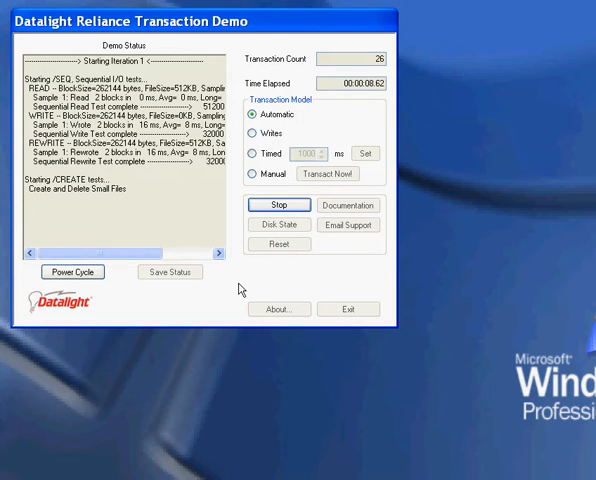
Simulate a power cycle during the run and bring up the Disk State comparison.
left_click(72, 272)
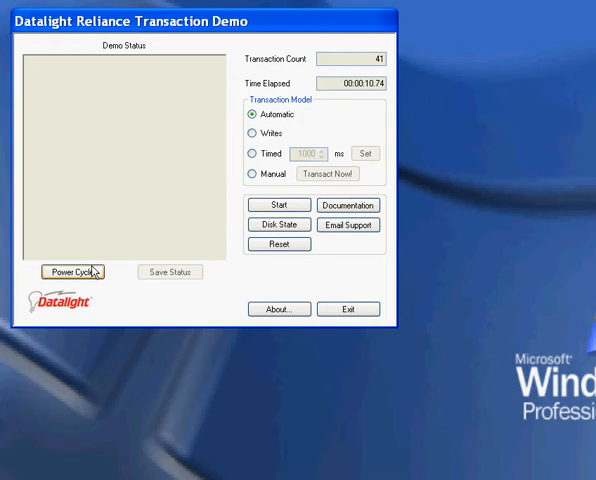
left_click(279, 225)
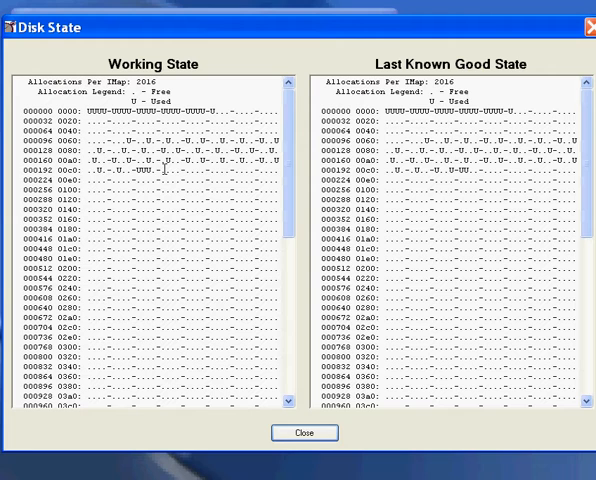
Mark allocation row 000192 in both the Working and Last Known Good states.
left_click_drag(90, 170, 170, 172)
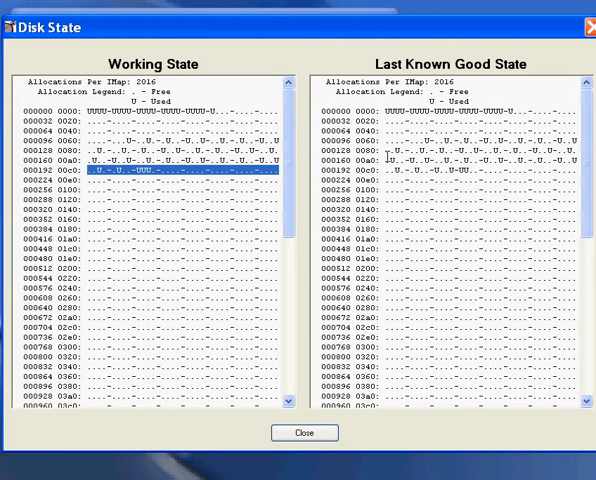
mouse_move(386, 170)
left_mouse_down()
mouse_move(500, 180)
mouse_move(575, 170)
left_mouse_up()
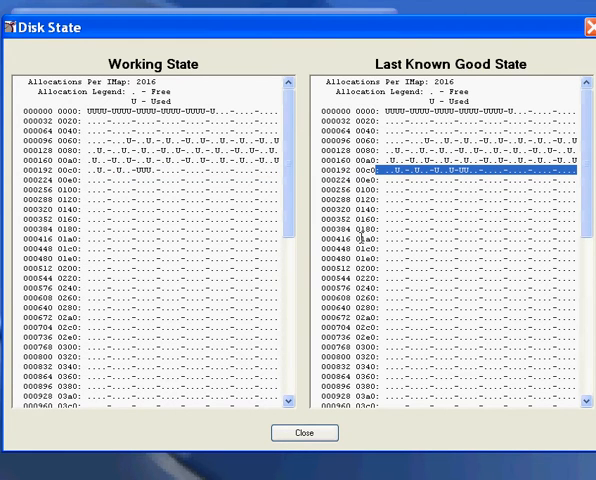
left_click_drag(288, 130, 288, 370)
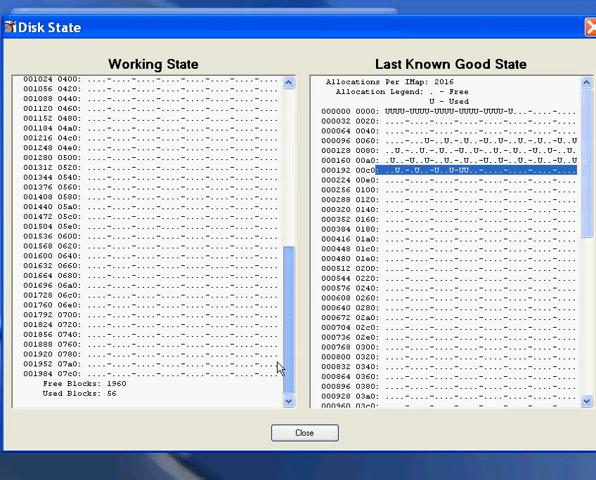
left_click_drag(586, 160, 586, 395)
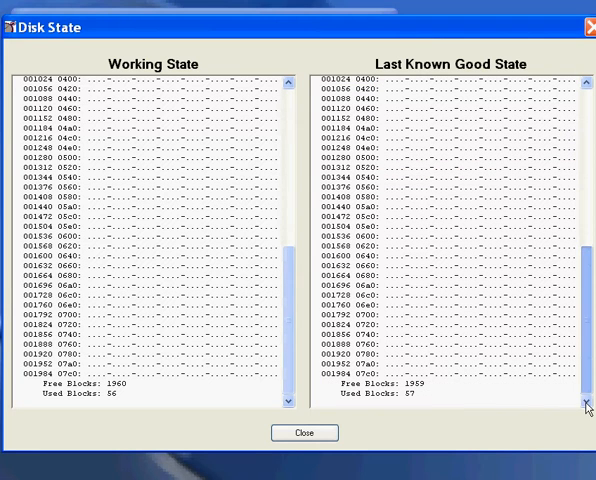
Highlight the used block totals (56 Working versus 57 Last Known Good) and close the comparison.
double_click(409, 393)
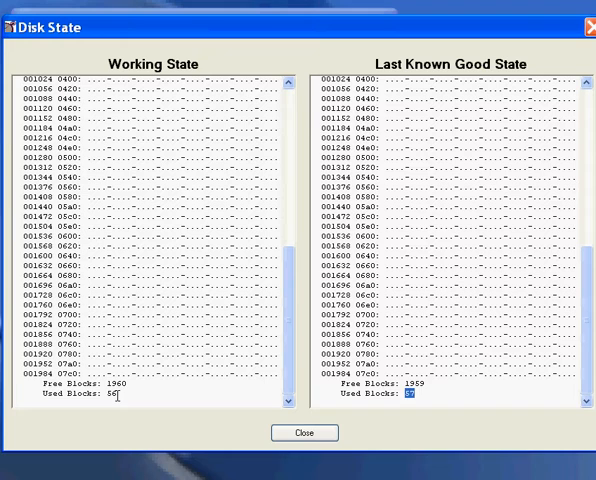
double_click(110, 393)
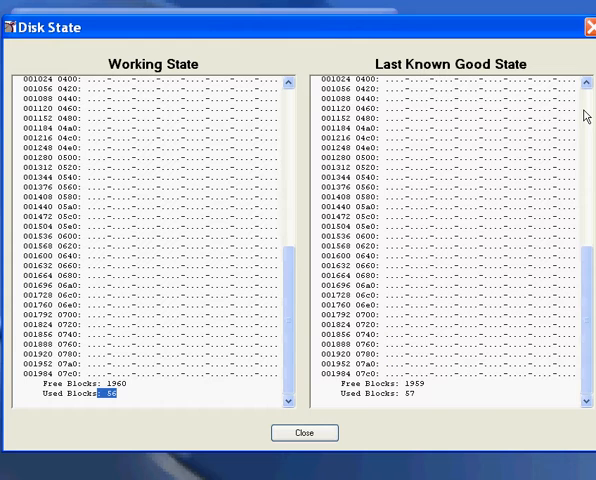
left_click(586, 117)
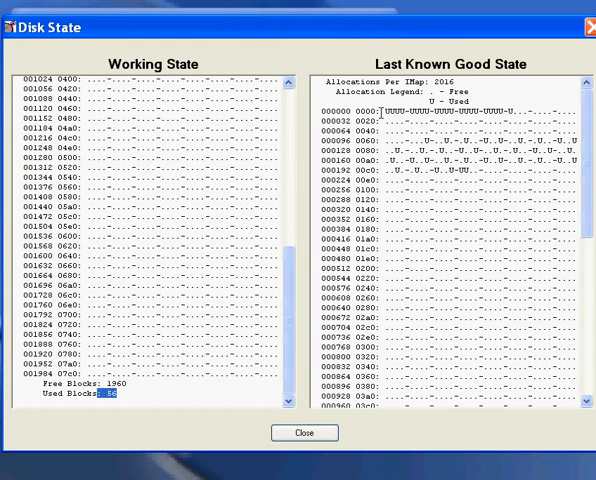
left_click(288, 120)
Close the disk state comparison, reset the counters and start the demo again from zero.
left_click(290, 432)
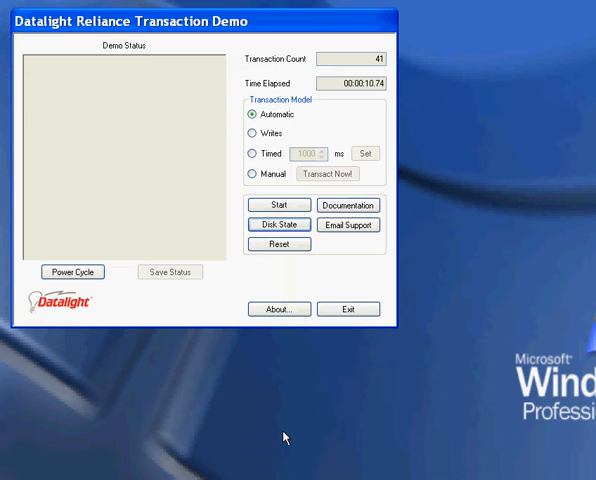
left_click(279, 244)
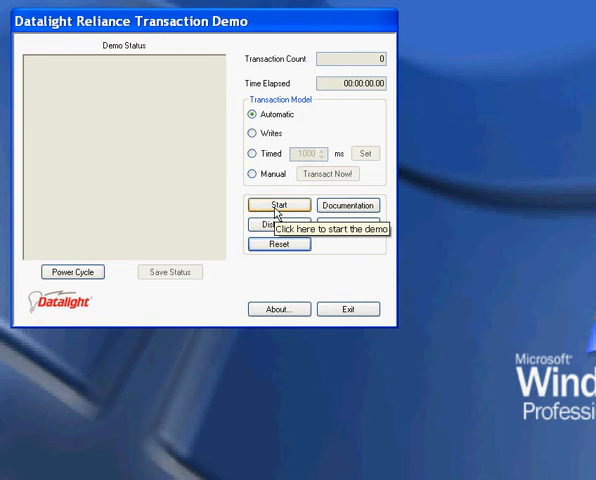
left_click(277, 208)
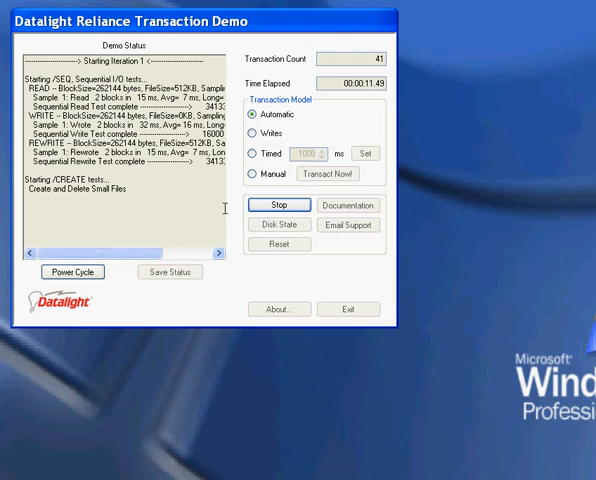
Switch the transaction model through Writes, Timed and Manual while the tests run.
left_click(252, 133)
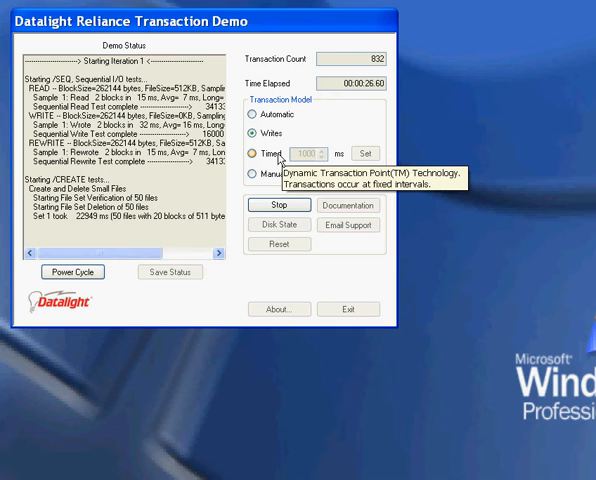
left_click(271, 153)
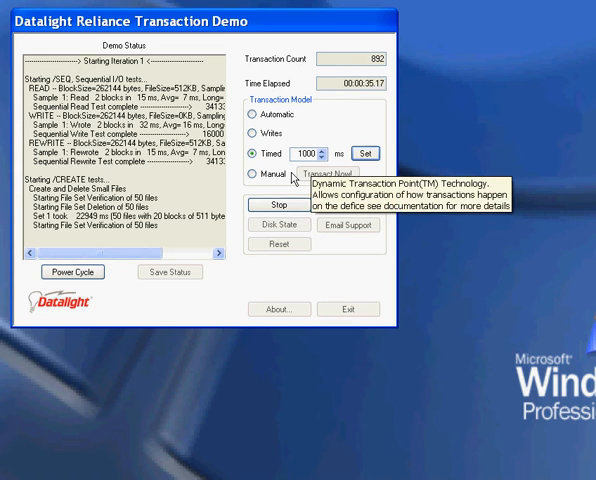
left_click(272, 178)
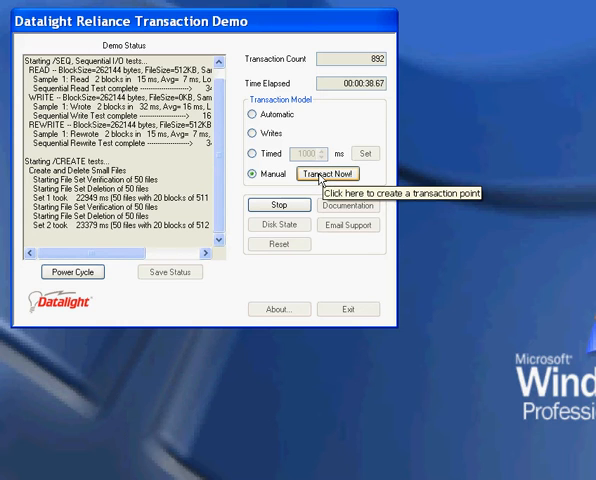
Create two manual transaction points with Transact Now, then return to Automatic.
left_click(325, 174)
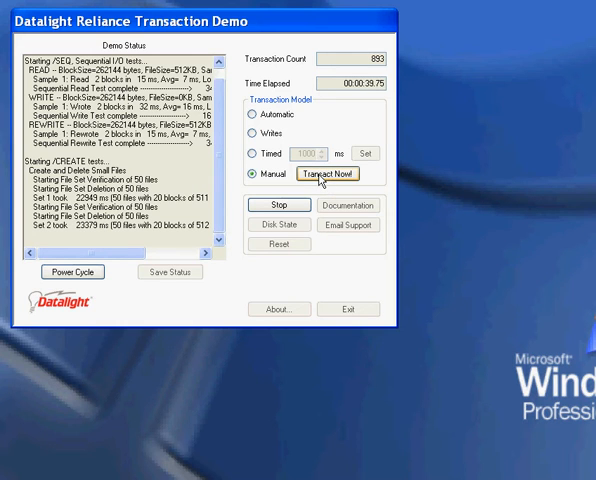
left_click(325, 174)
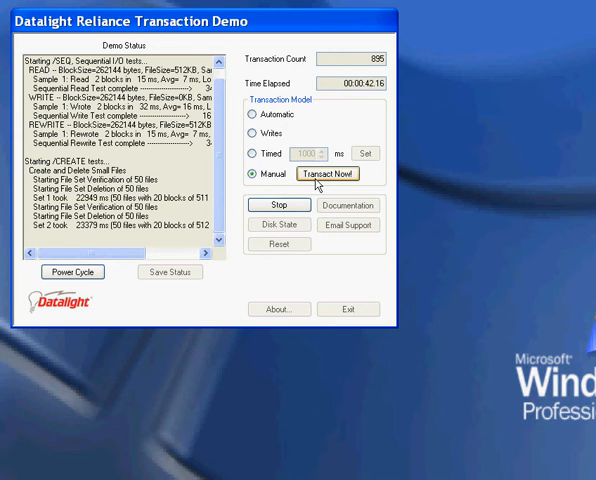
left_click(278, 116)
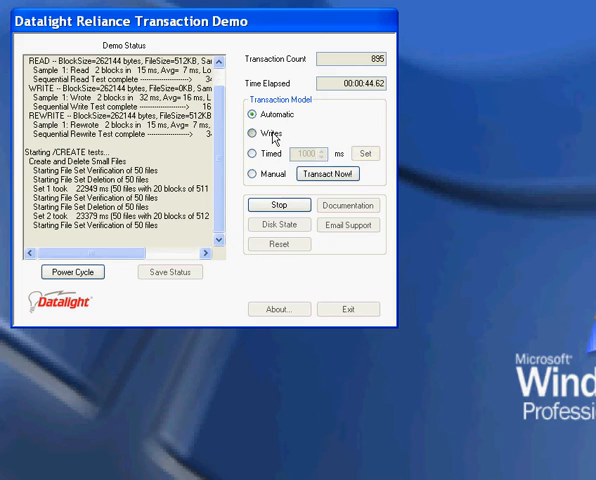
Run the tests under the Writes transaction model, then simulate a power cycle to halt them.
left_click(271, 134)
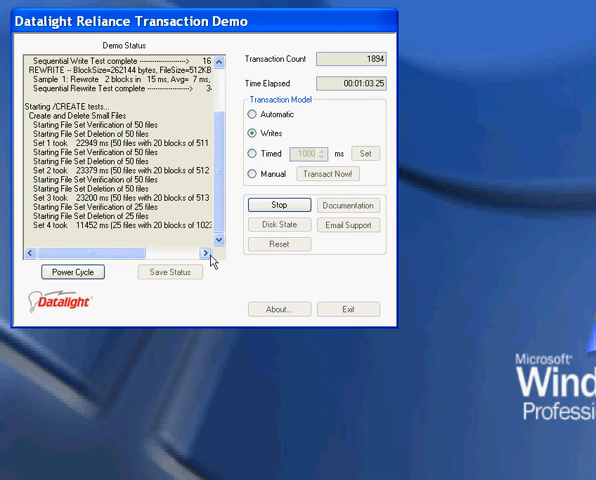
left_click(72, 272)
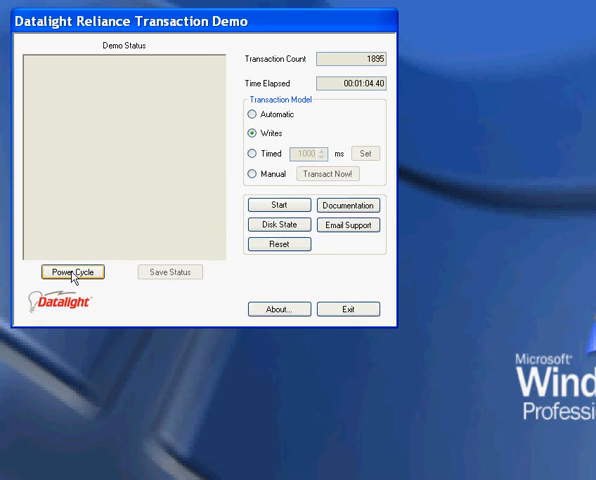
left_click(279, 225)
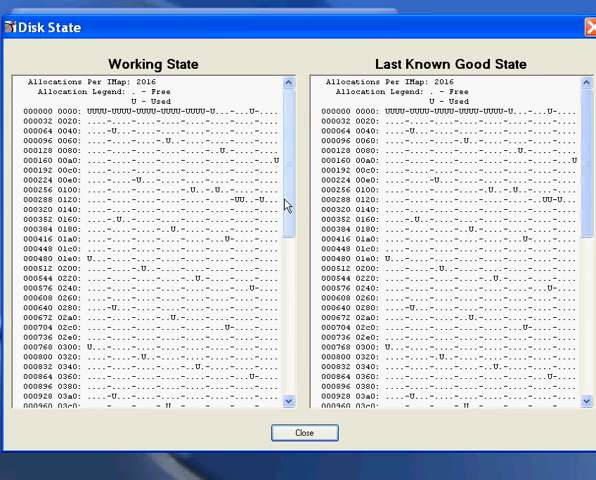
left_click_drag(285, 222, 285, 330)
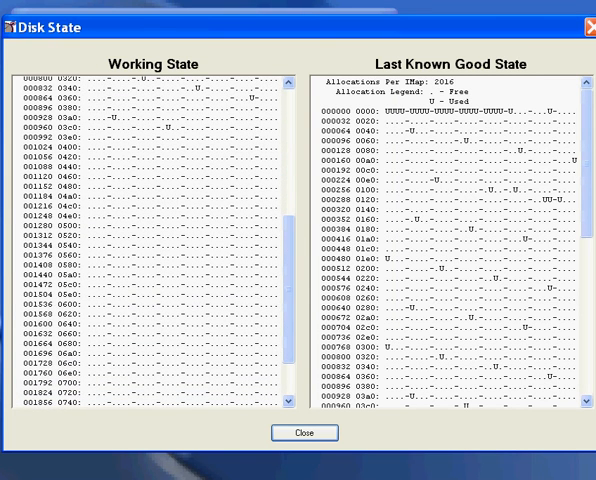
left_click_drag(585, 190, 585, 345)
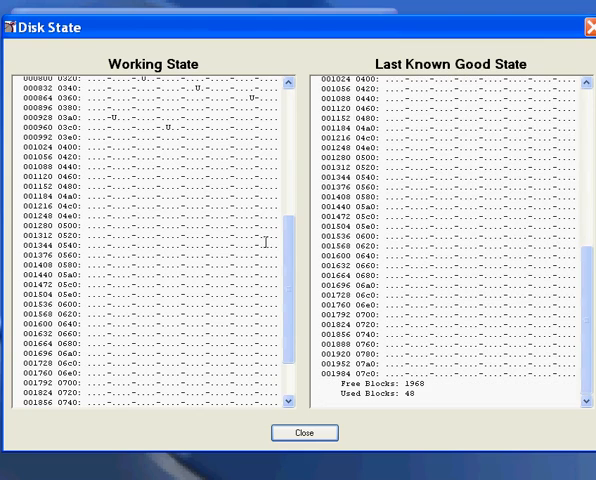
mouse_move(285, 258)
left_mouse_down()
mouse_move(293, 330)
mouse_move(288, 90)
left_mouse_up()
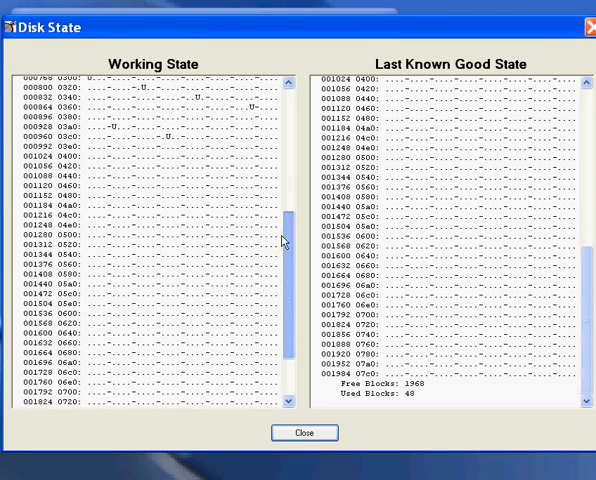
left_click_drag(585, 320, 587, 122)
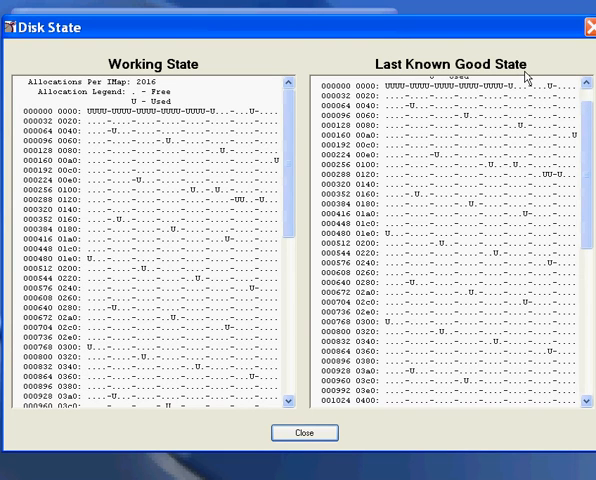
left_click(304, 433)
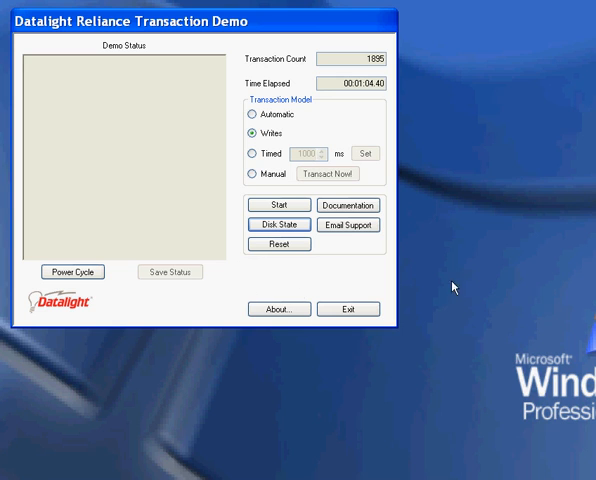
Reset the transaction count and elapsed time to zero.
left_click(279, 244)
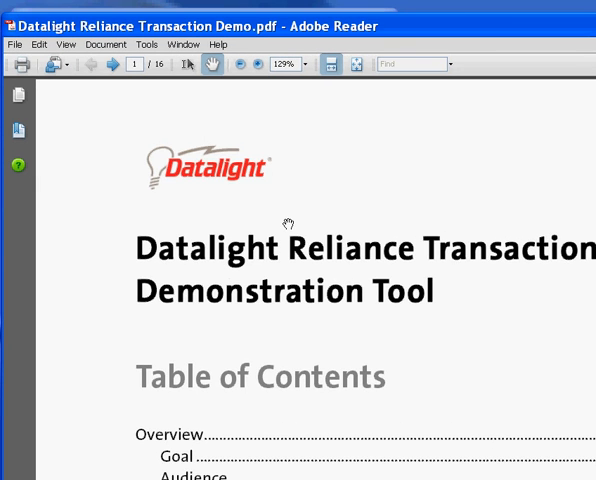
scroll(284, 220, "down", 5)
scroll(284, 220, "down", 5)
scroll(284, 220, "down", 5)
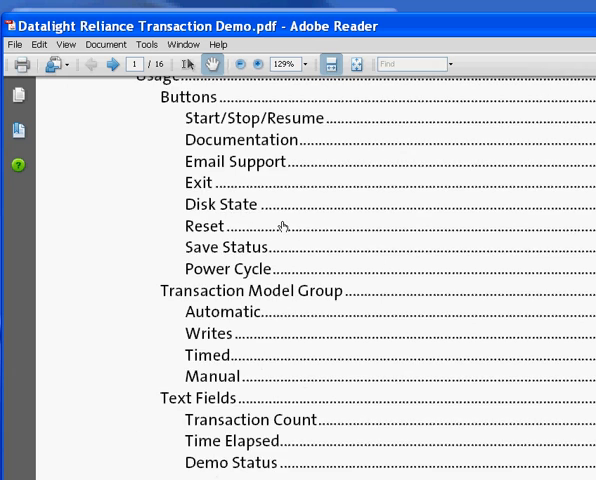
scroll(284, 220, "down", 2)
scroll(284, 220, "down", 2)
scroll(284, 220, "down", 5)
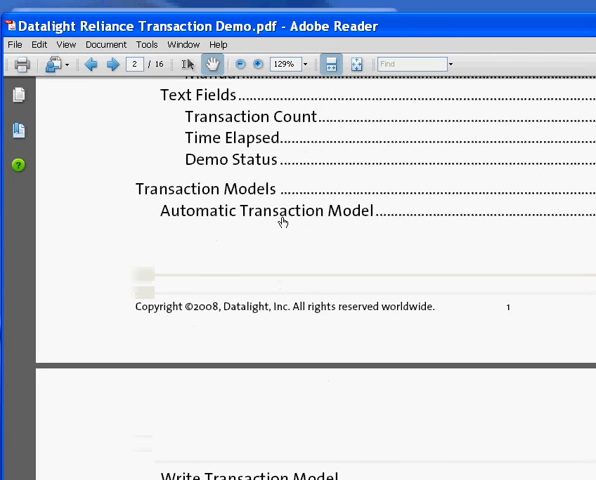